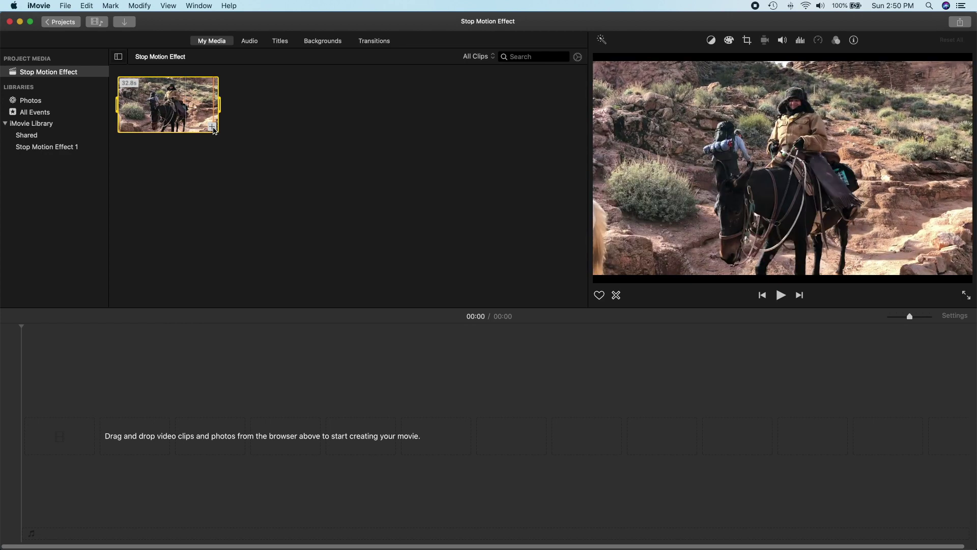
# Step: Add the 32-second mule-trail clip to the Stop Motion Effect timeline
pyautogui.click(212, 126)
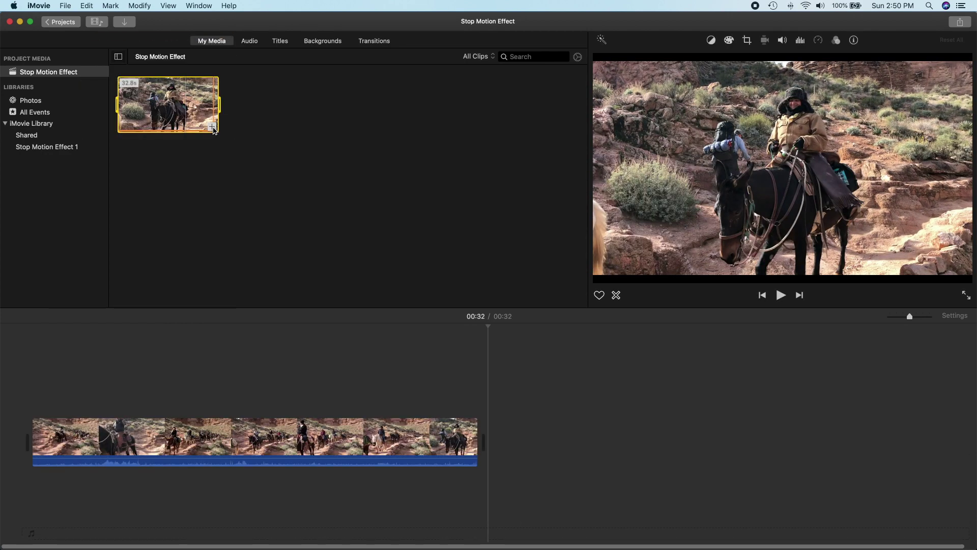
# Step: Split the trail clip at 00:07 and again at 00:26 into three pieces
pyautogui.click(197, 368)
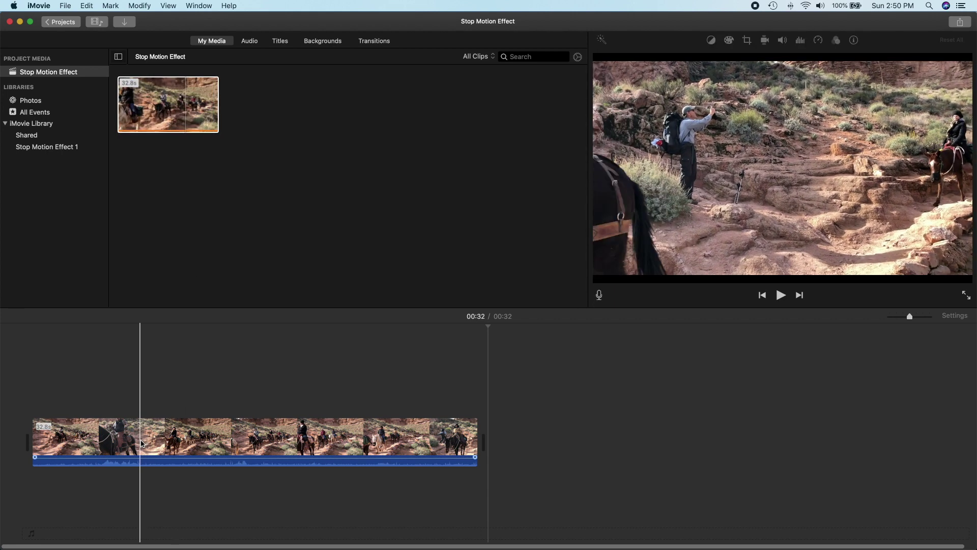
pyautogui.click(142, 443)
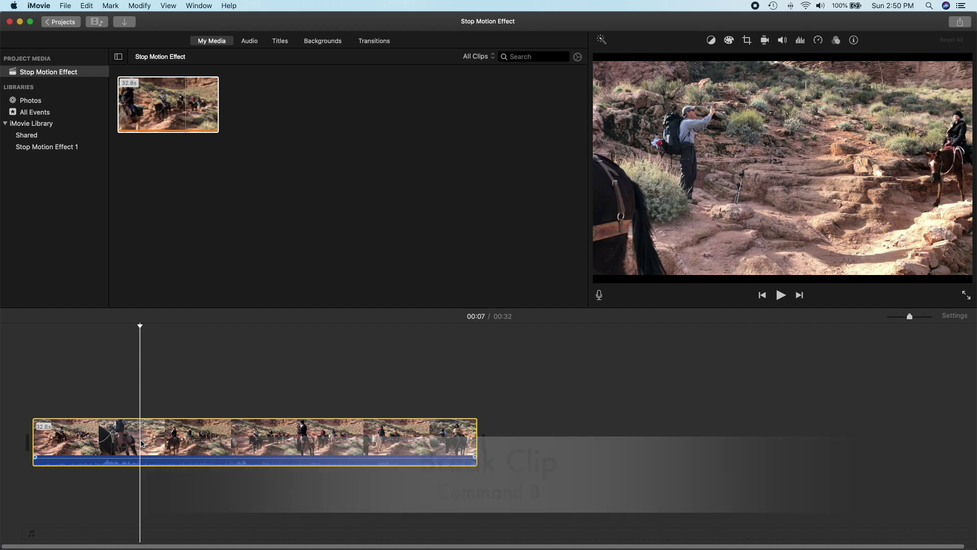
pyautogui.press('super+b')
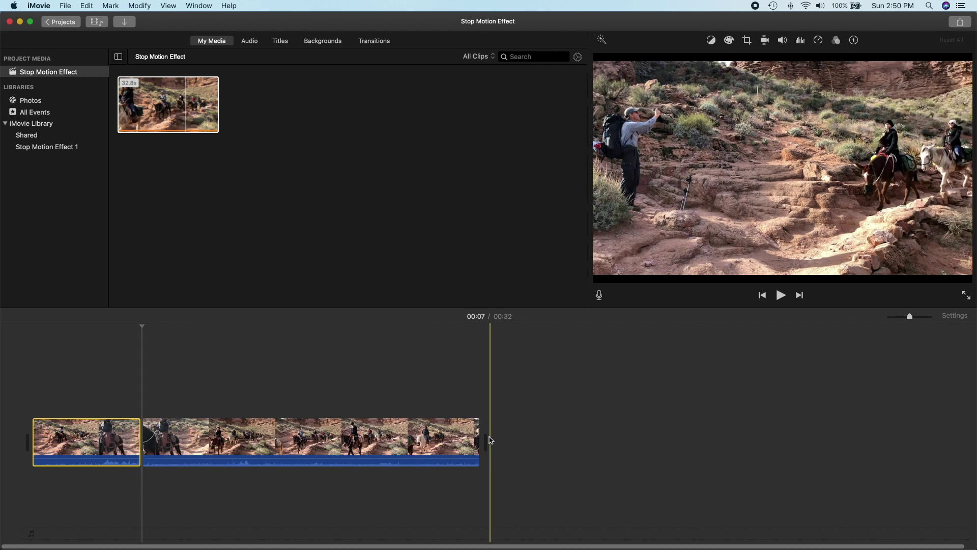
pyautogui.click(400, 435)
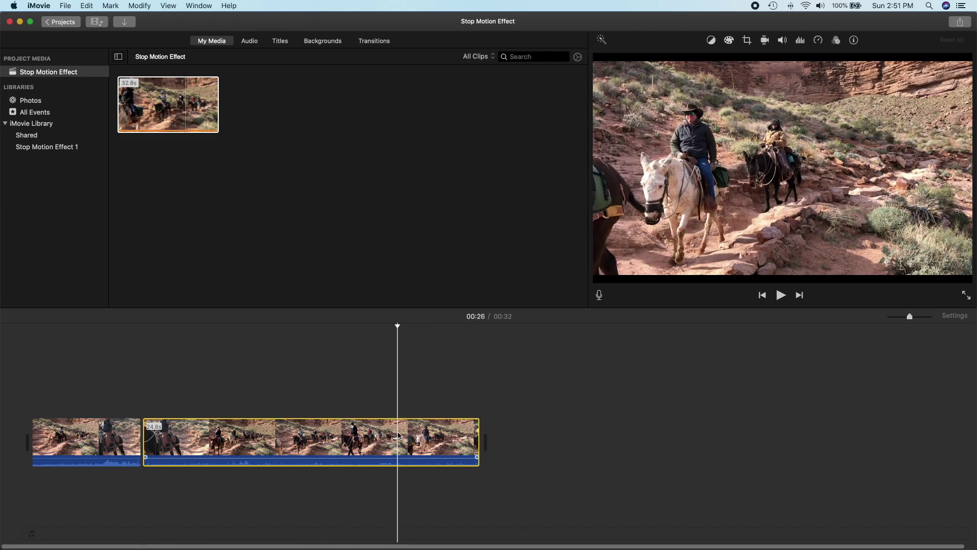
pyautogui.press('super+b')
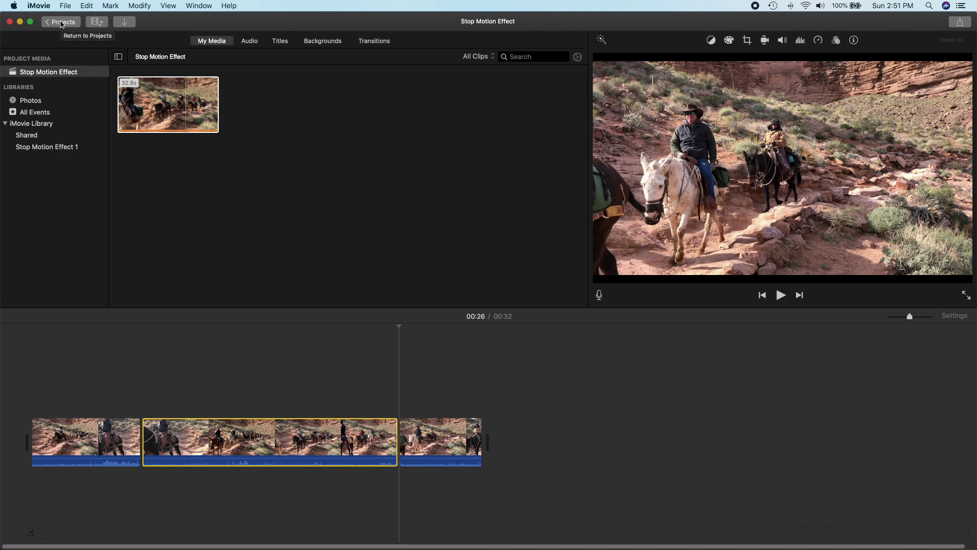
# Step: Duplicate the Stop Motion Effect project and open the Stop Motion Effect 2 copy
pyautogui.click(61, 23)
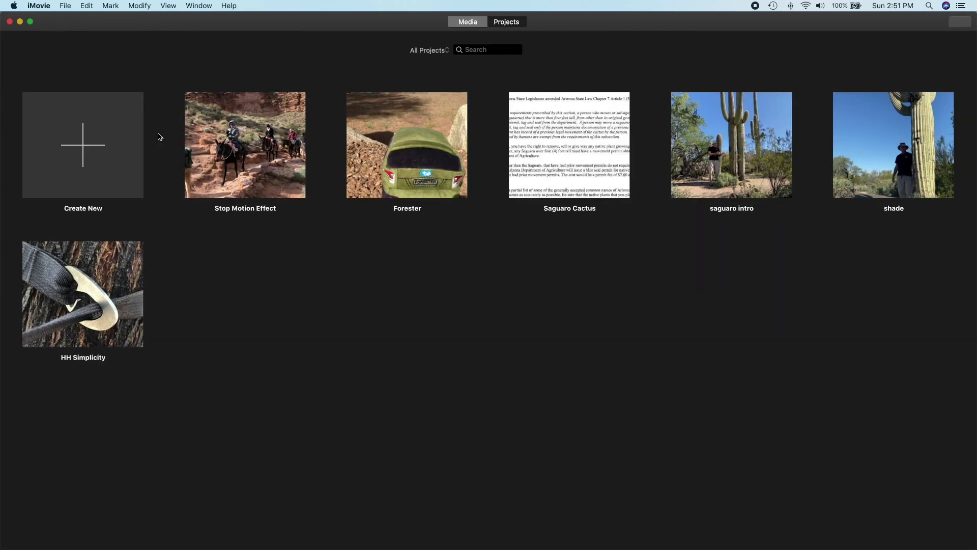
pyautogui.moveTo(282, 208)
pyautogui.click(284, 209)
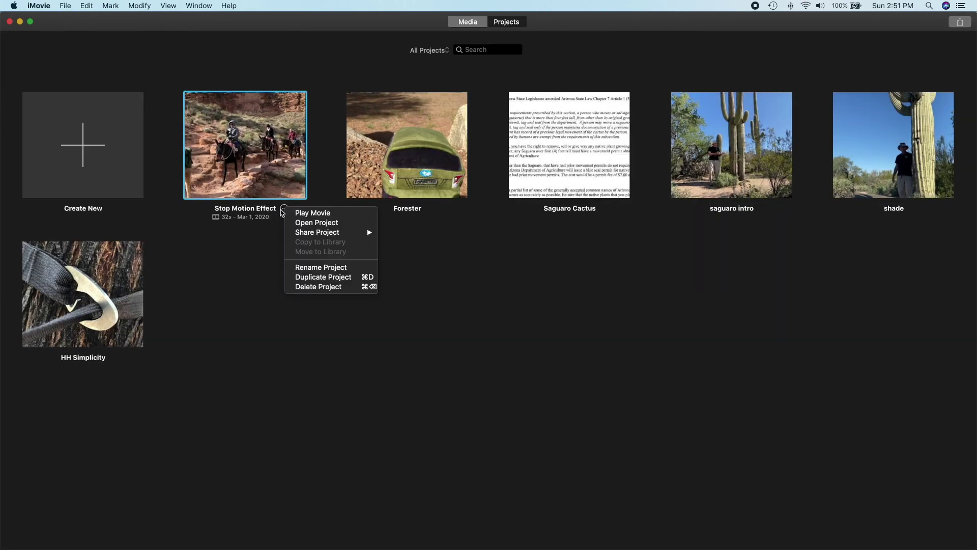
pyautogui.click(321, 277)
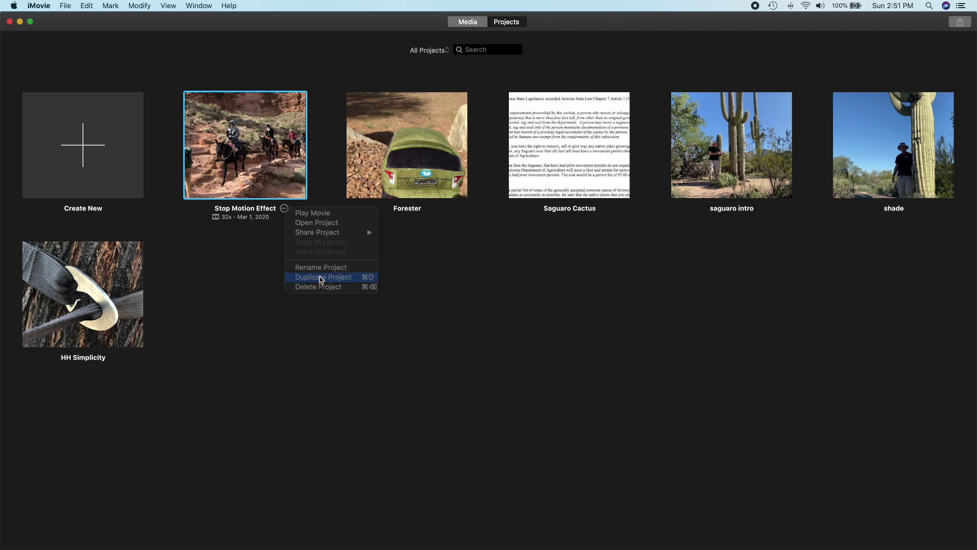
pyautogui.doubleClick(259, 133)
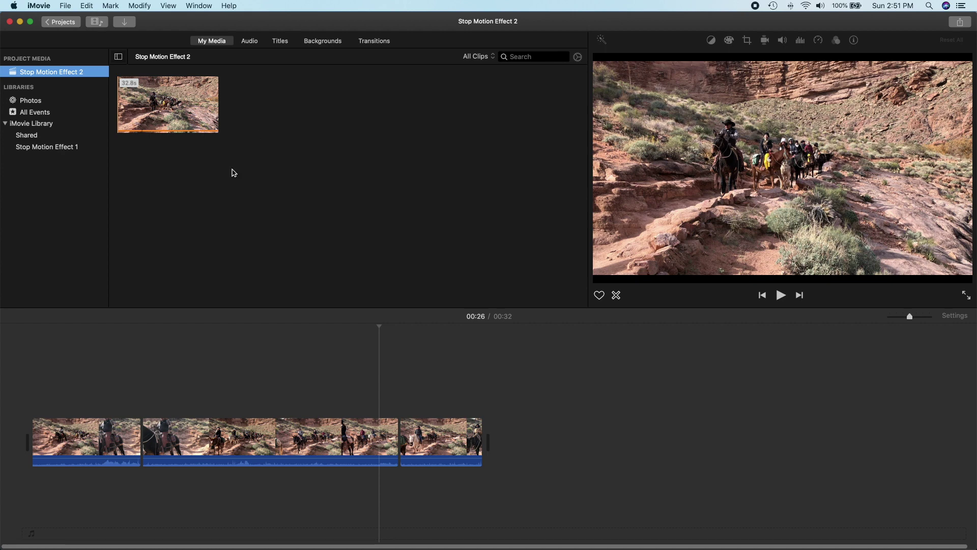
# Step: Delete the first and last trail pieces, keeping only the 18-second middle section
pyautogui.click(91, 437)
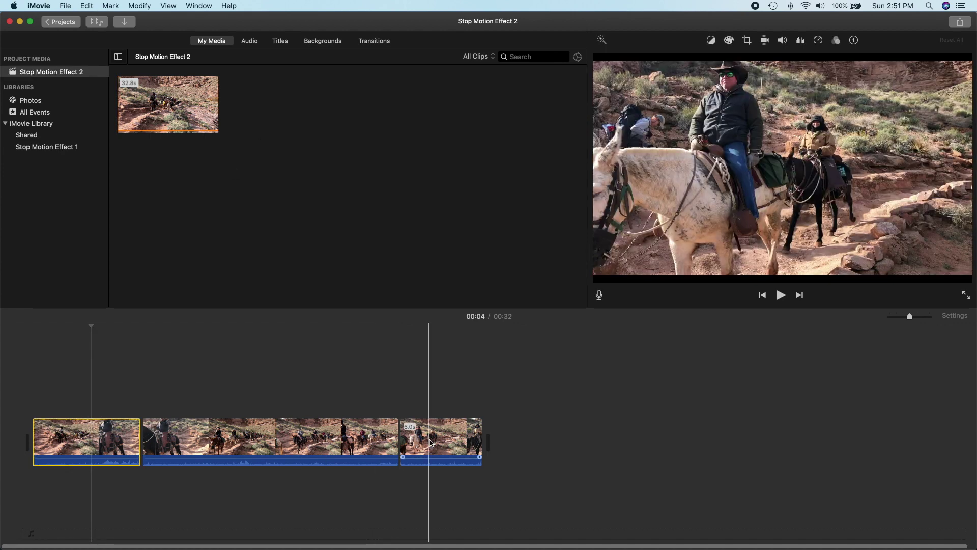
pyautogui.click(431, 442)
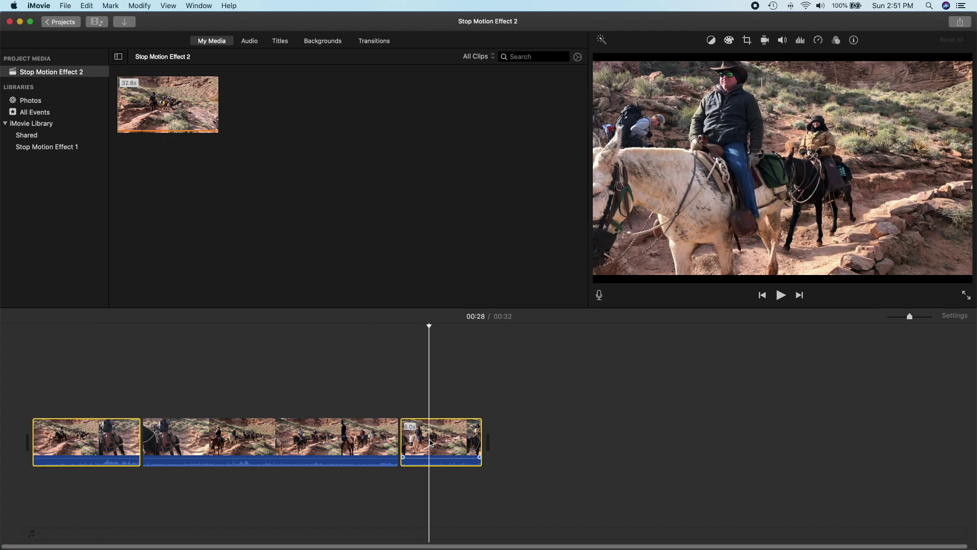
pyautogui.press('Delete')
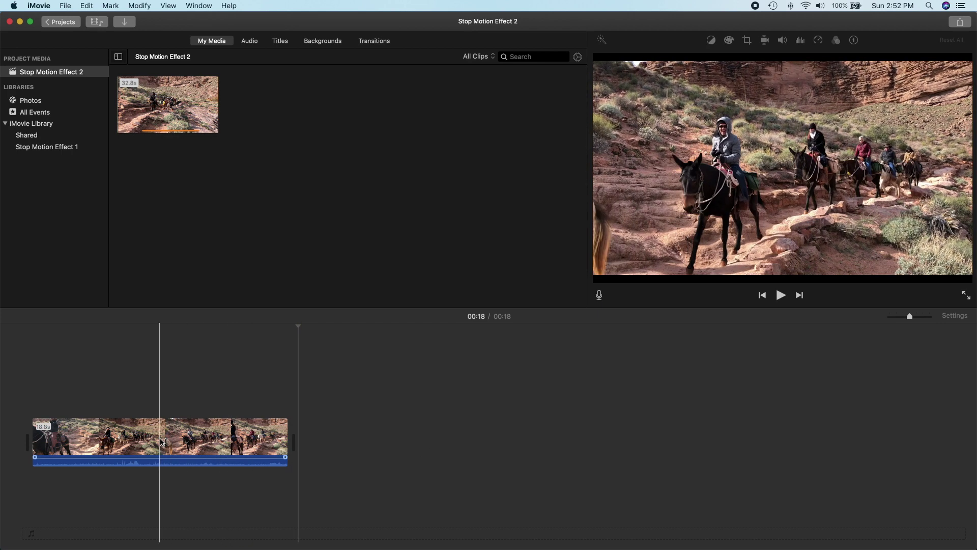
# Step: Set the middle clip to a custom 1000% speed, shrinking it to about one second
pyautogui.click(161, 440)
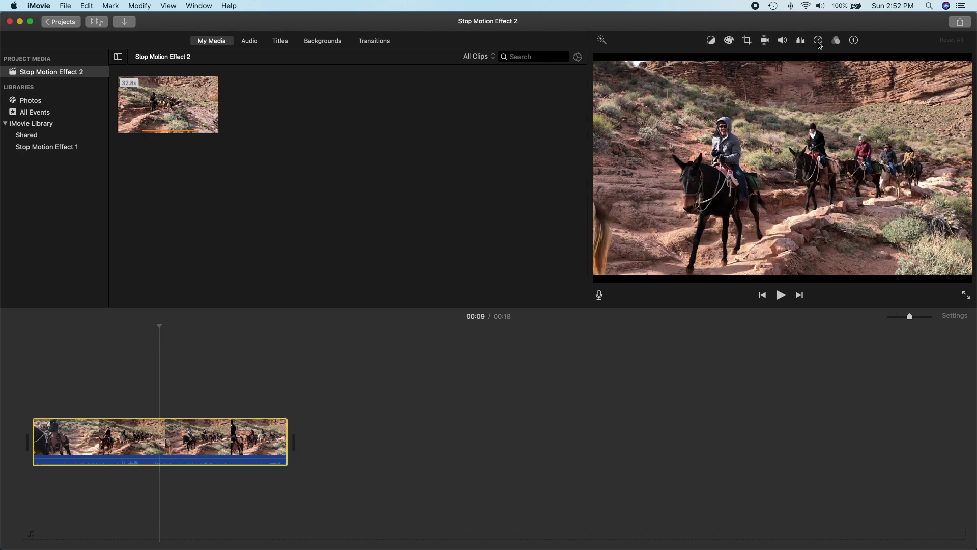
pyautogui.click(819, 41)
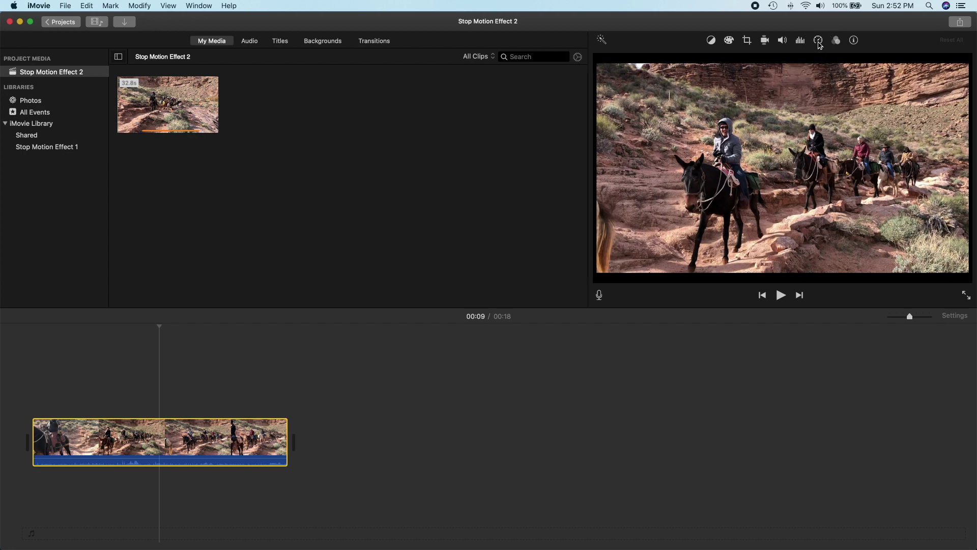
pyautogui.click(662, 60)
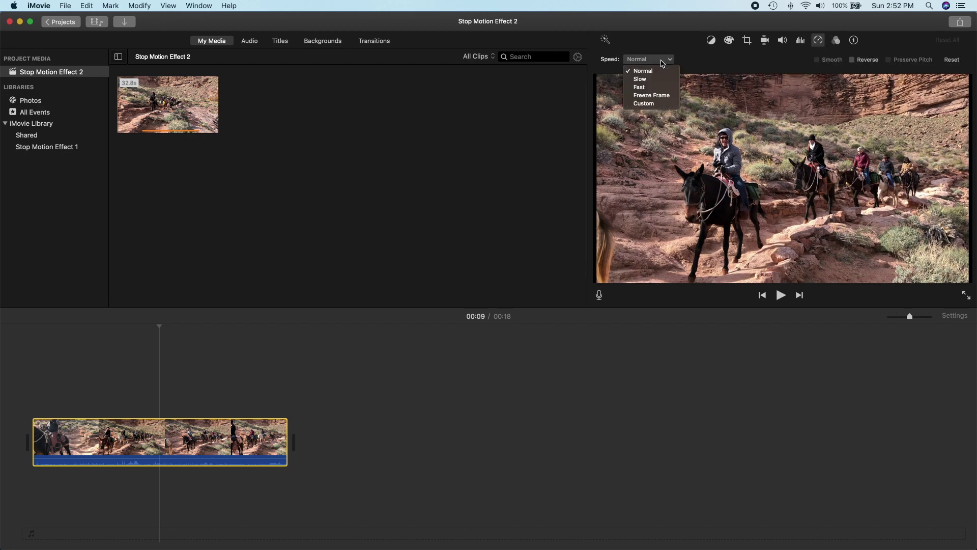
pyautogui.click(649, 104)
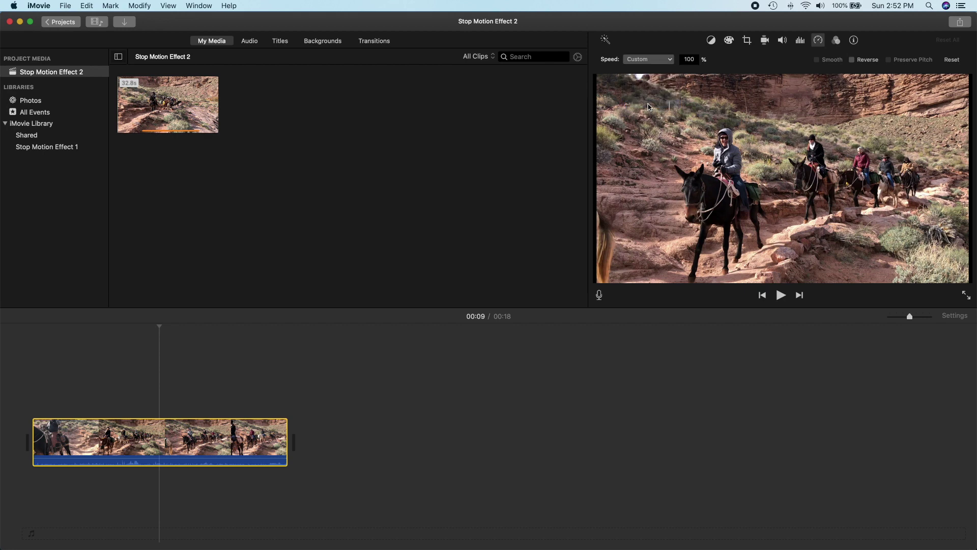
pyautogui.doubleClick(696, 60)
pyautogui.click(696, 59)
pyautogui.write('0')
pyautogui.press('Return')
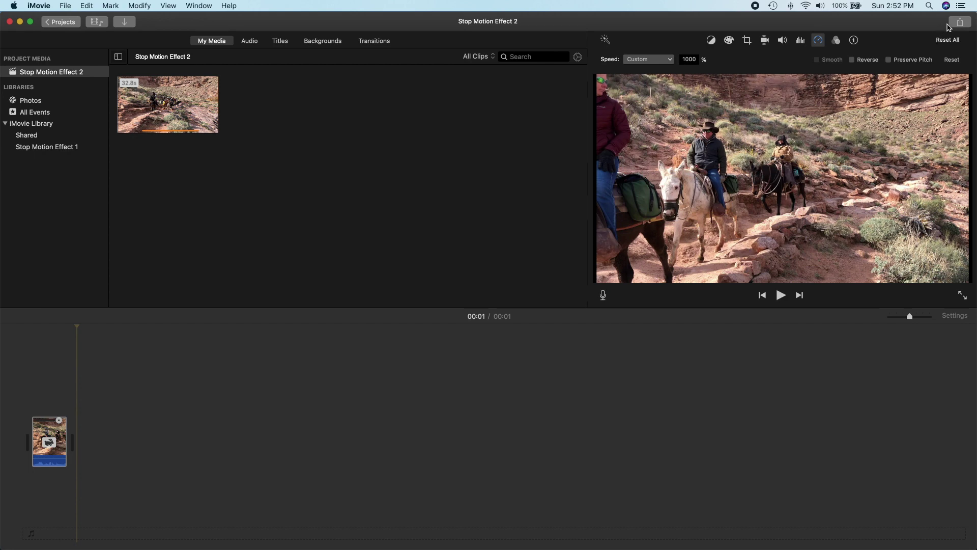
# Step: Export Stop Motion Effect 2 as a movie file to Movies, then return to Projects
pyautogui.click(960, 24)
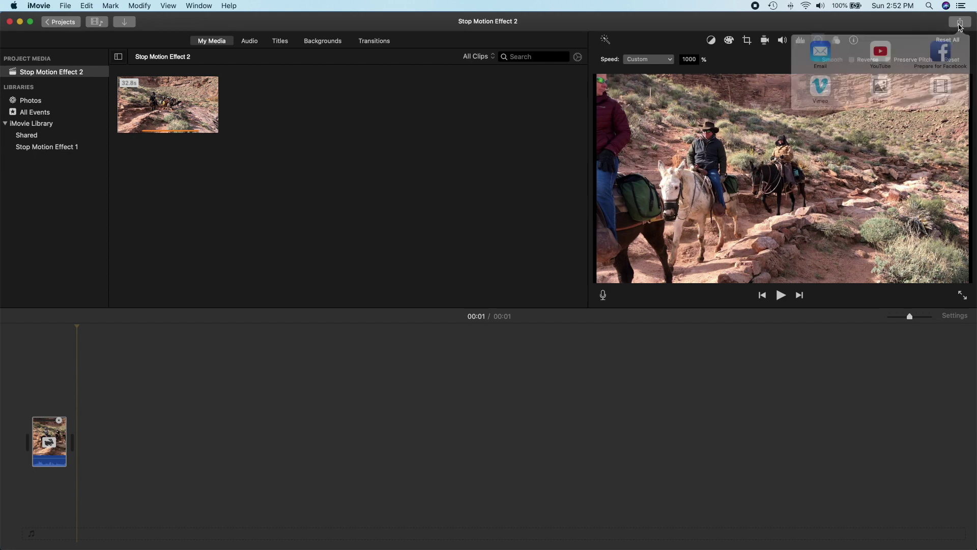
pyautogui.click(939, 92)
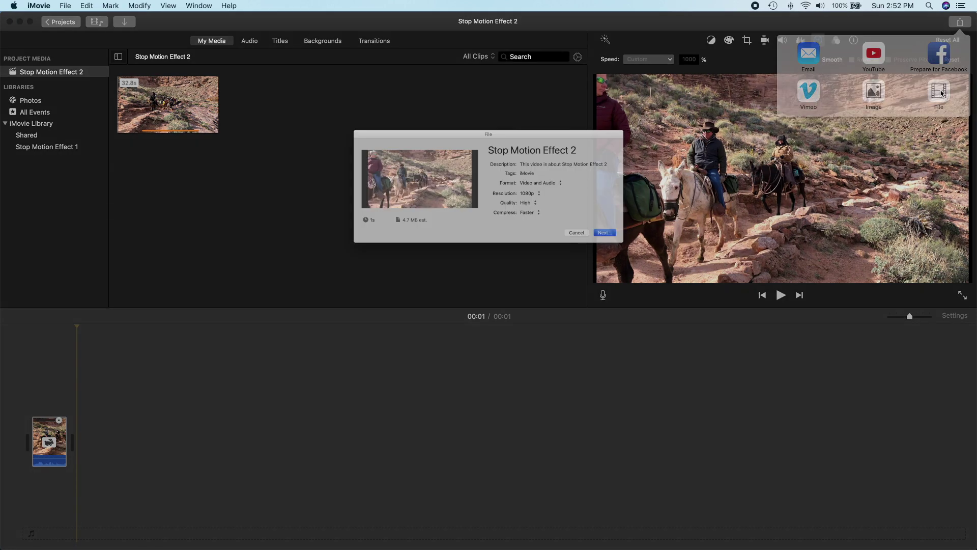
pyautogui.click(651, 253)
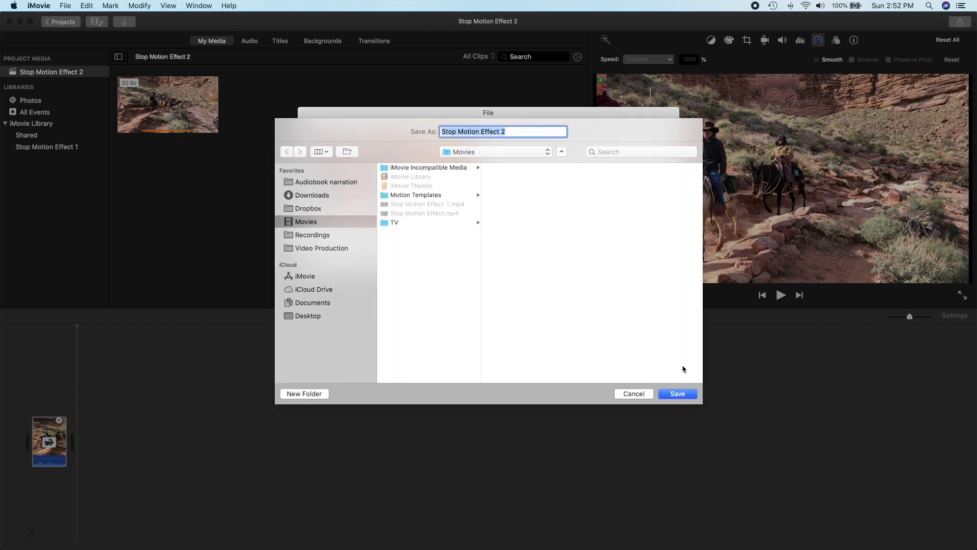
pyautogui.click(680, 394)
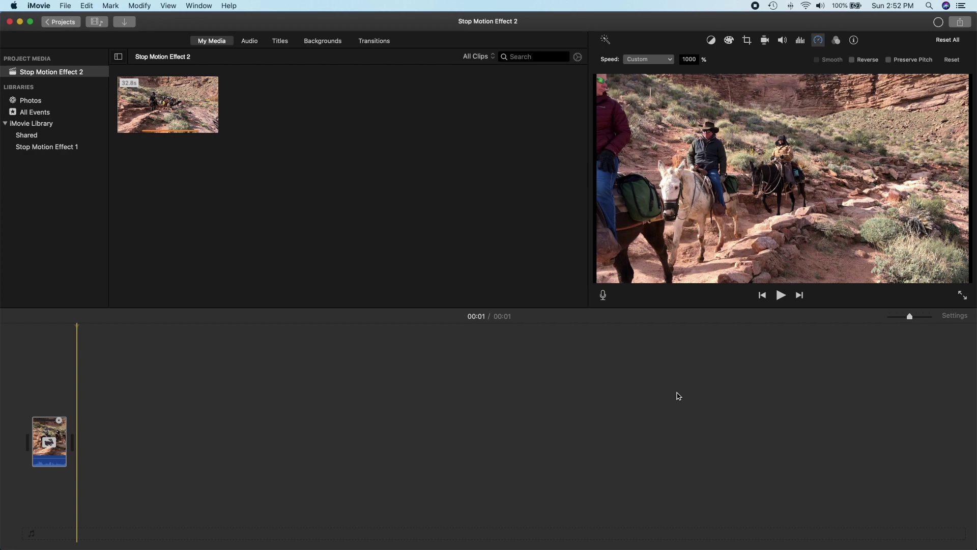
pyautogui.click(58, 21)
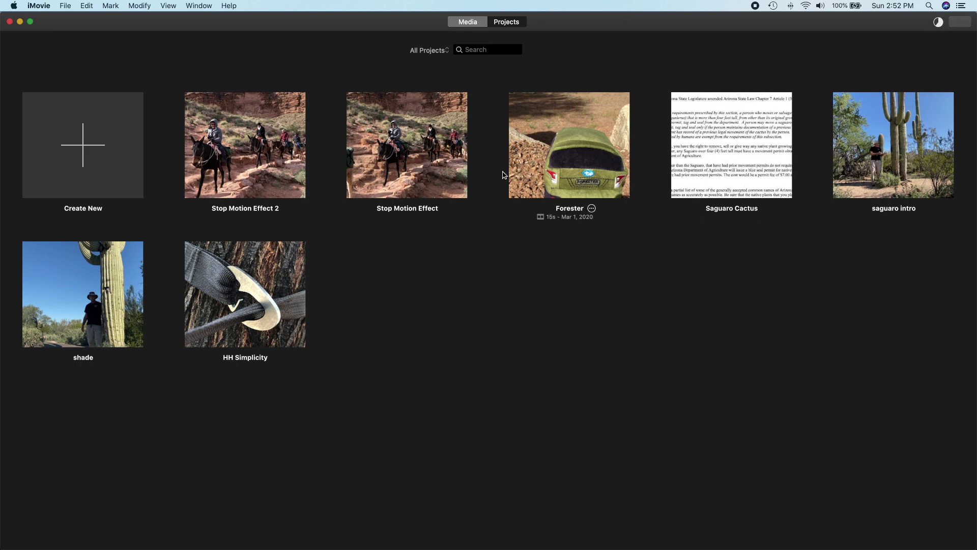
# Step: Reopen the original Stop Motion Effect project and bring up the Import Media window
pyautogui.click(411, 147)
pyautogui.doubleClick(411, 147)
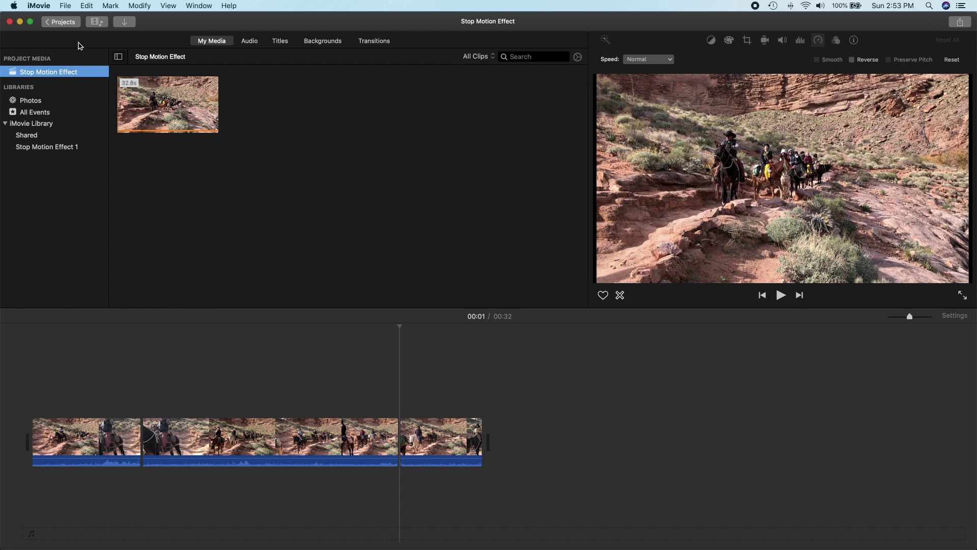
pyautogui.click(125, 23)
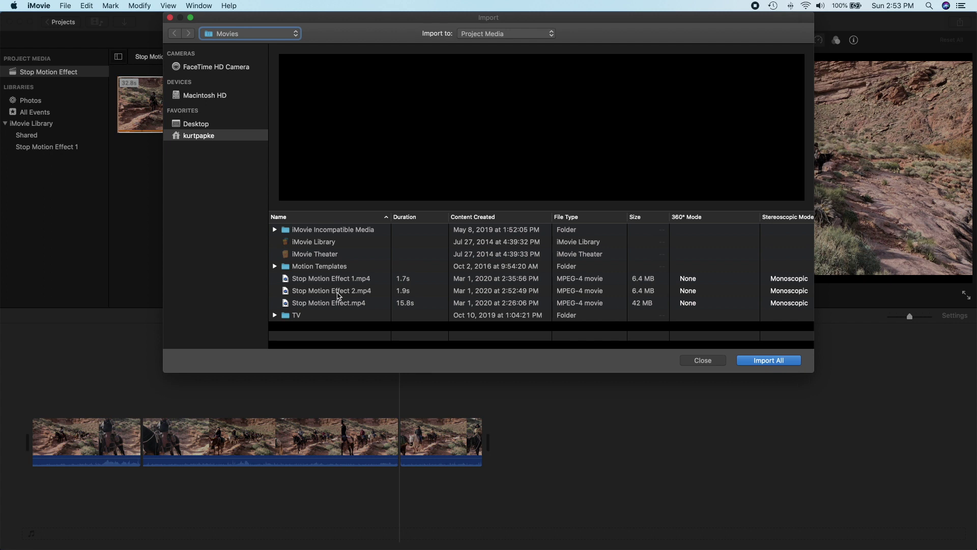
# Step: Import Stop Motion Effect 2.mp4 and append the 1.9-second clip to the timeline end
pyautogui.click(339, 294)
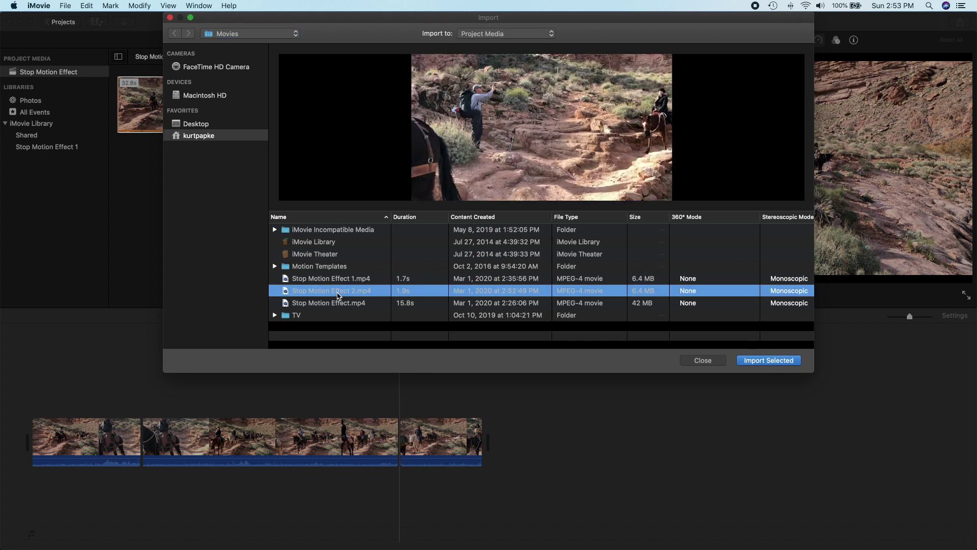
pyautogui.click(775, 361)
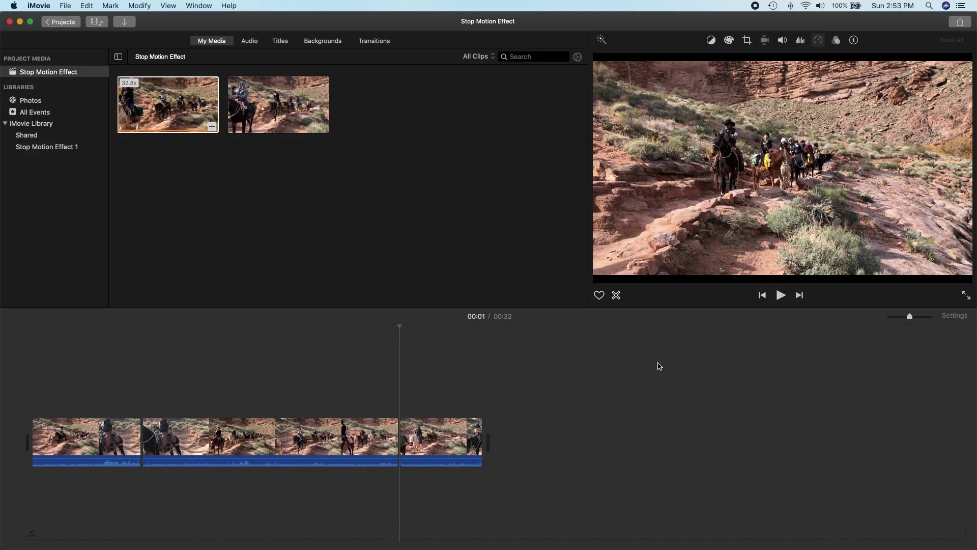
pyautogui.press('super+r')
pyautogui.click(283, 105)
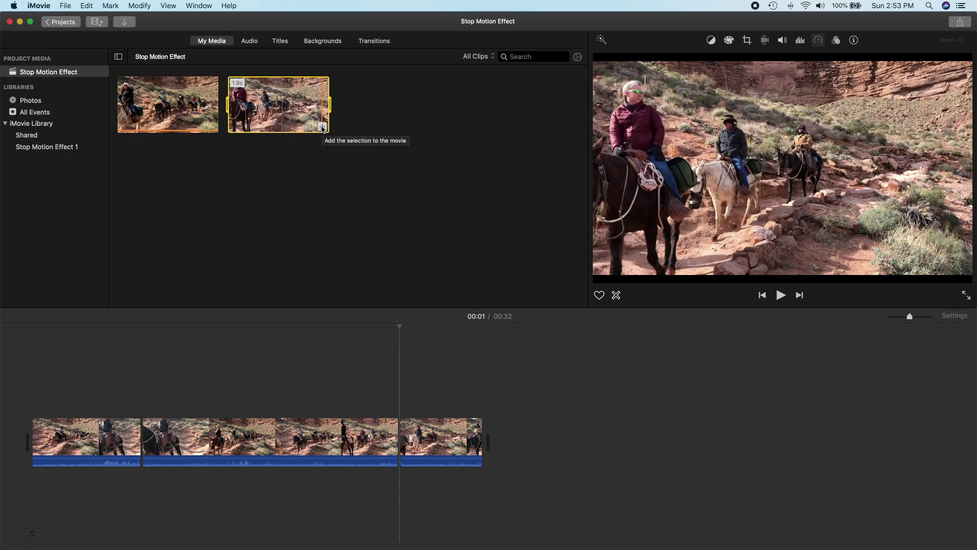
pyautogui.click(322, 127)
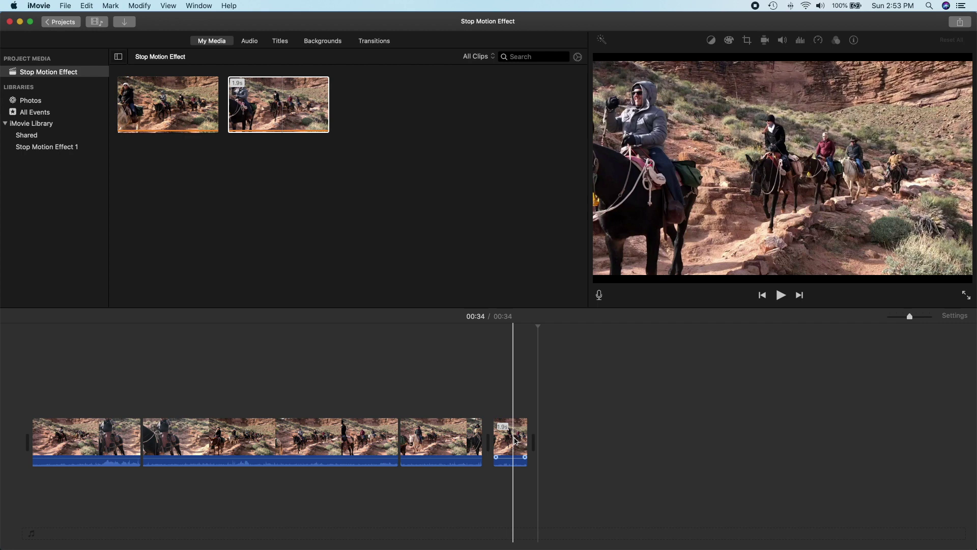
# Step: Set the appended clip to a custom 10% speed, stretching the timeline to 51 seconds
pyautogui.click(514, 440)
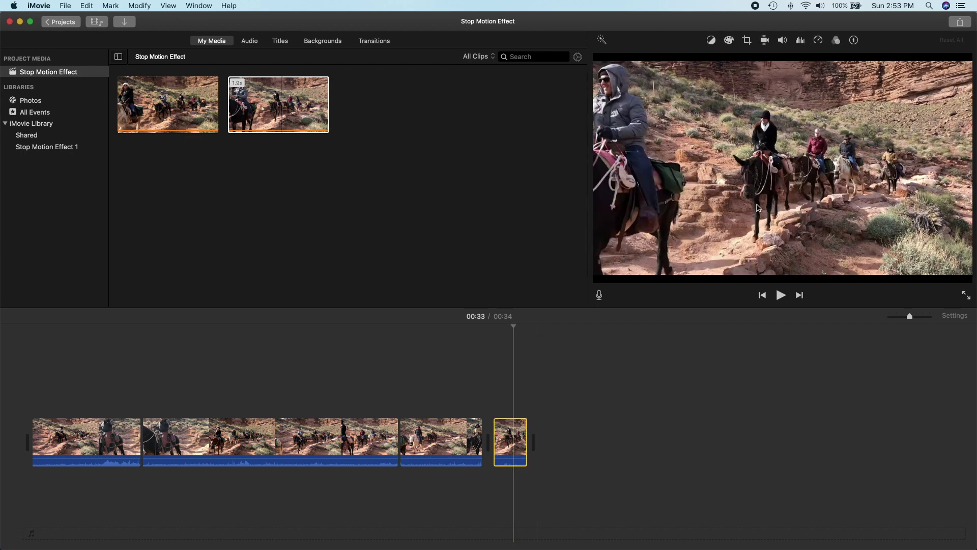
pyautogui.click(818, 43)
pyautogui.click(661, 60)
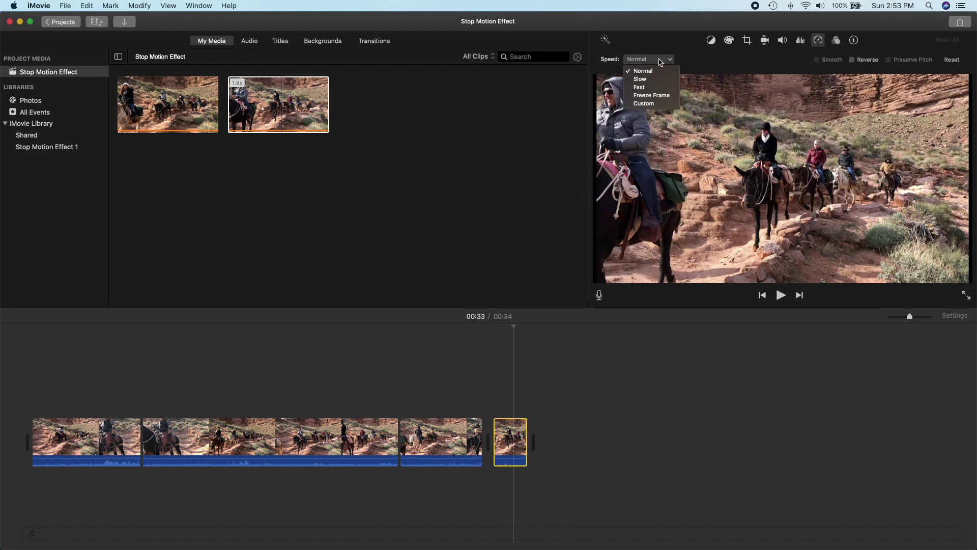
pyautogui.click(649, 105)
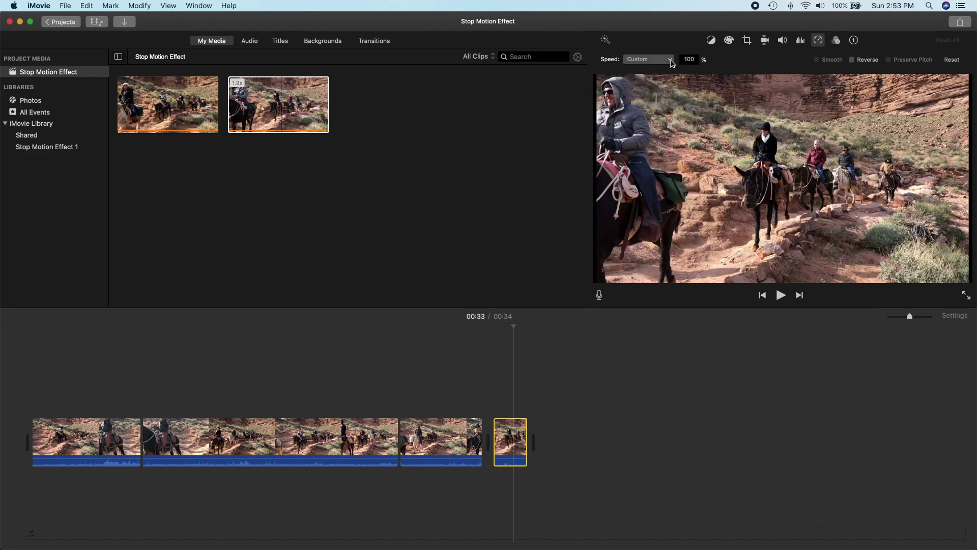
pyautogui.doubleClick(693, 58)
pyautogui.click(695, 58)
pyautogui.press('Return')
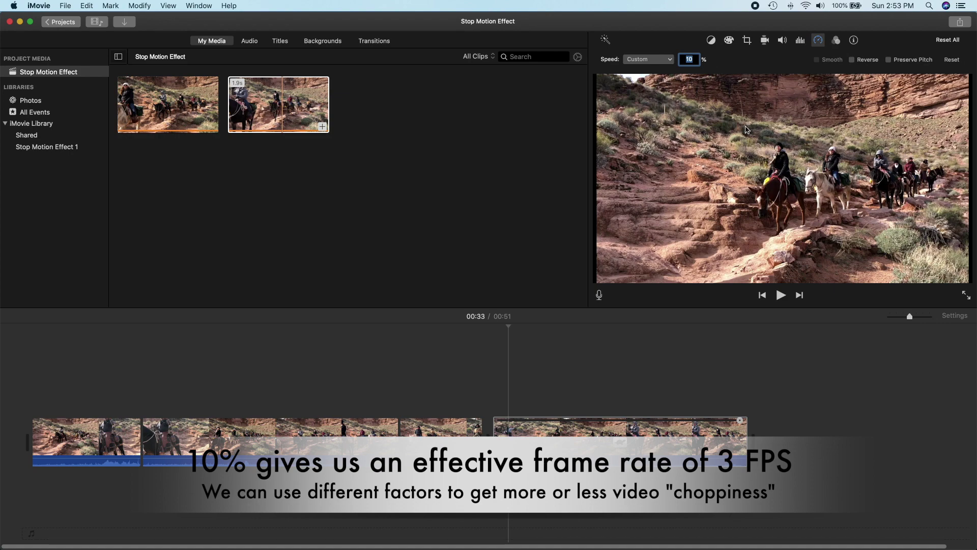
pyautogui.click(626, 432)
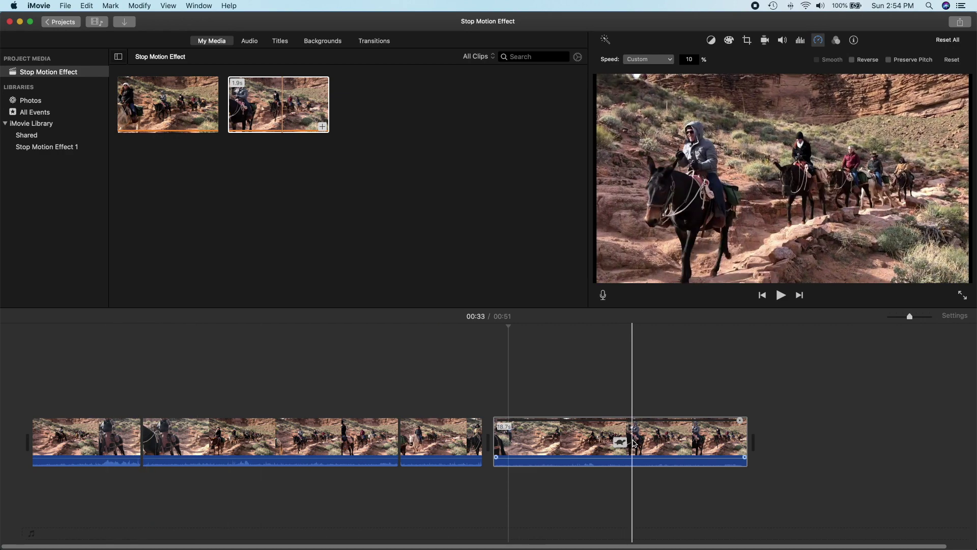
# Step: Drag the slowed clip above the middle trail section as a connected cutaway
pyautogui.moveTo(634, 442); pyautogui.dragTo(285, 378)
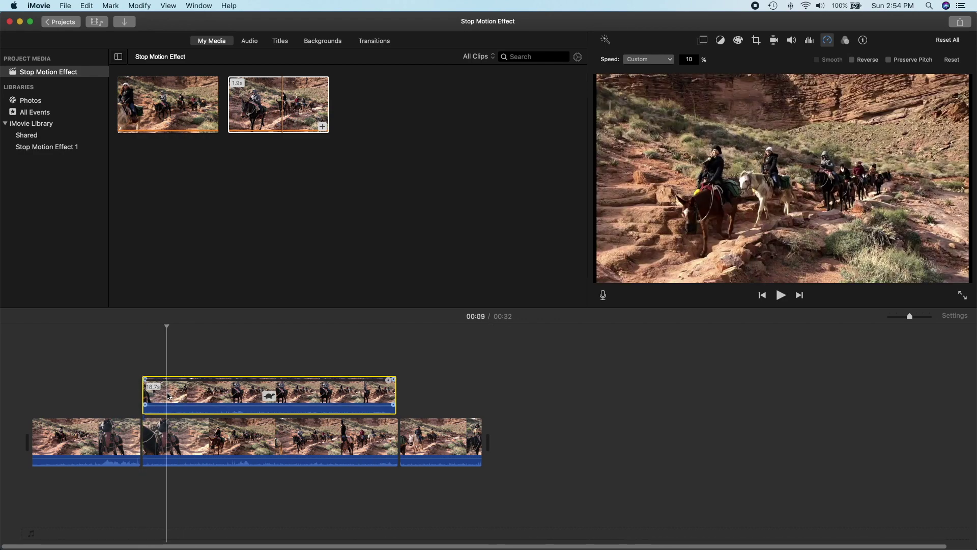
pyautogui.click(167, 395)
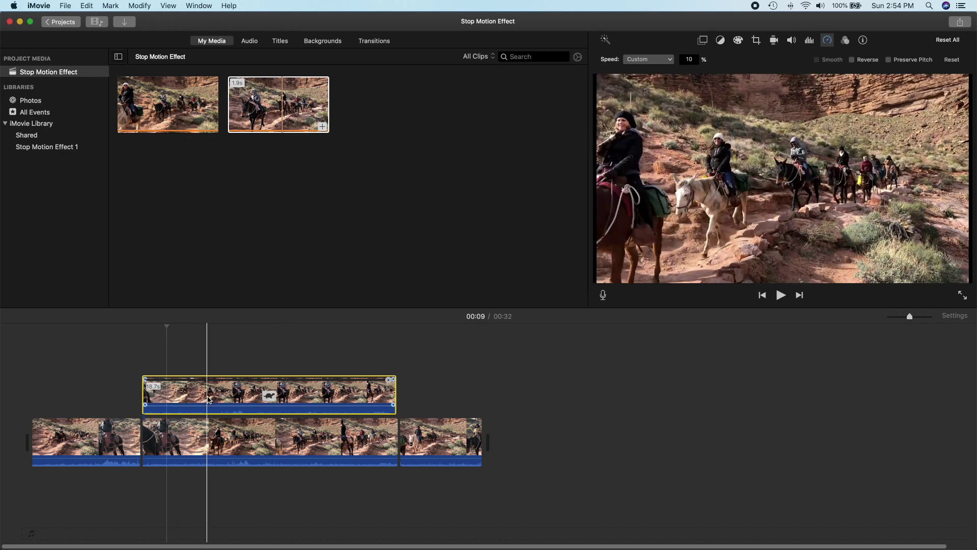
# Step: Mute the audio of the slowed connected clip
pyautogui.click(225, 436)
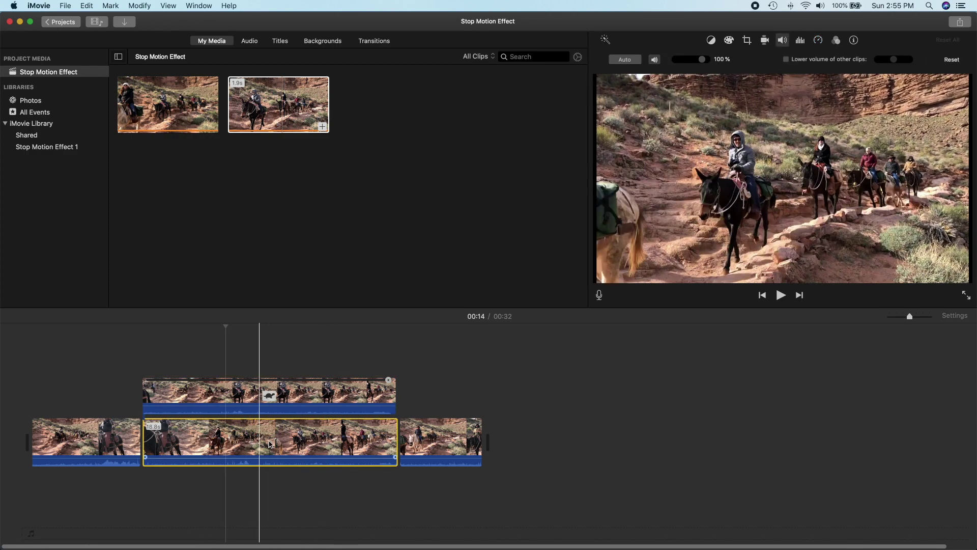
pyautogui.click(255, 397)
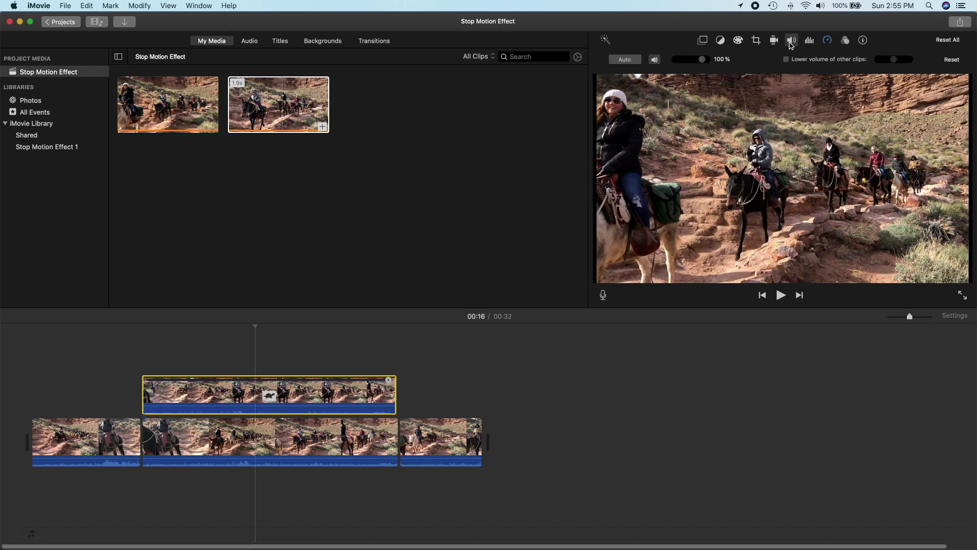
pyautogui.click(656, 60)
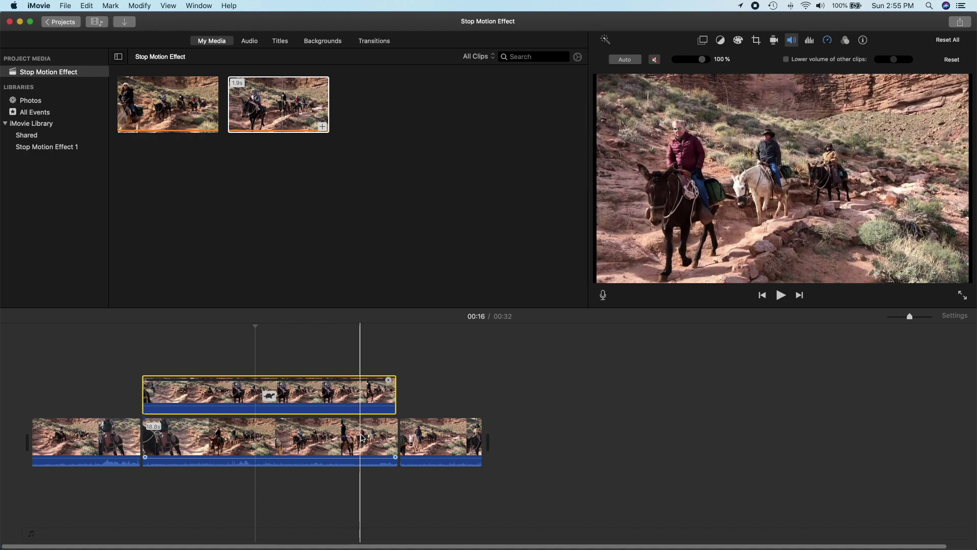
# Step: Preview the edit from the first clip so only the main track's sound plays, then reselect the cutaway
pyautogui.click(131, 446)
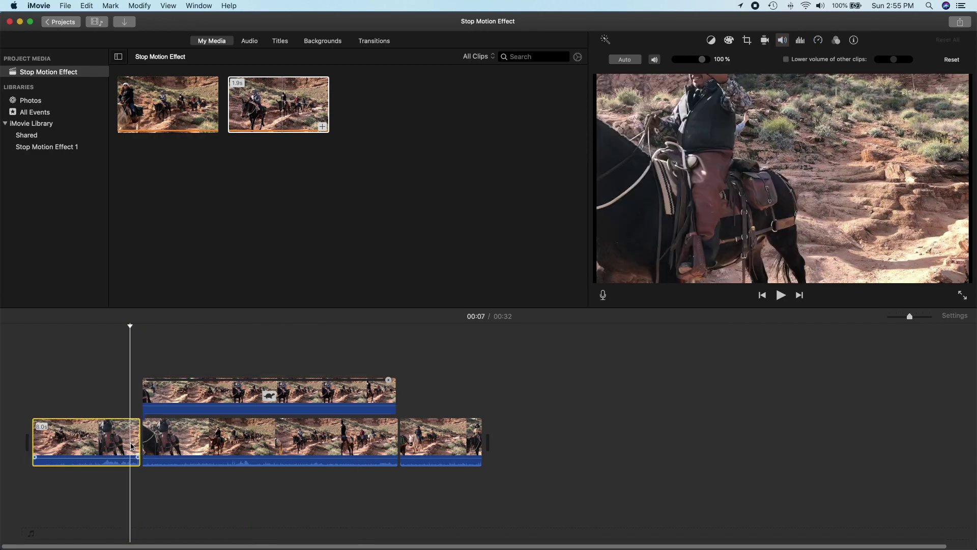
pyautogui.press('space')
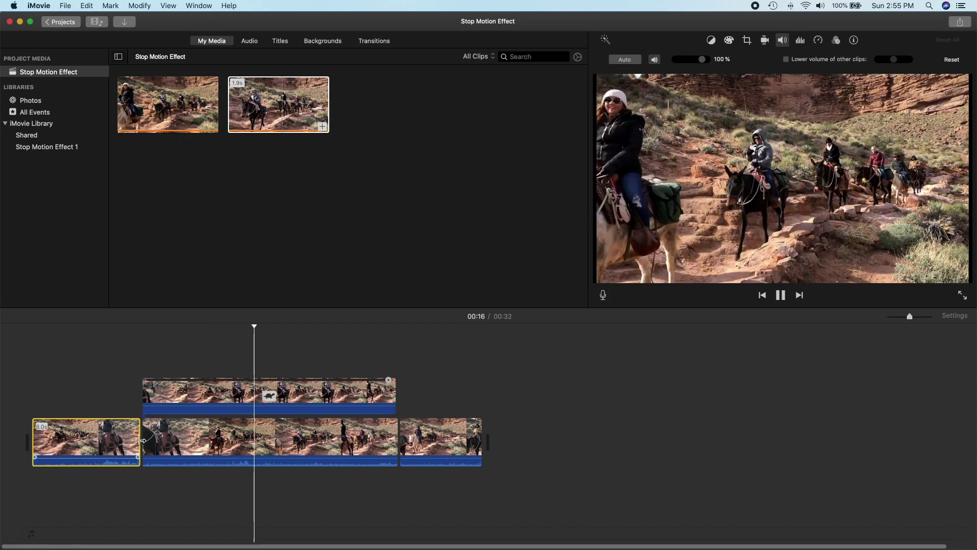
pyautogui.press('space')
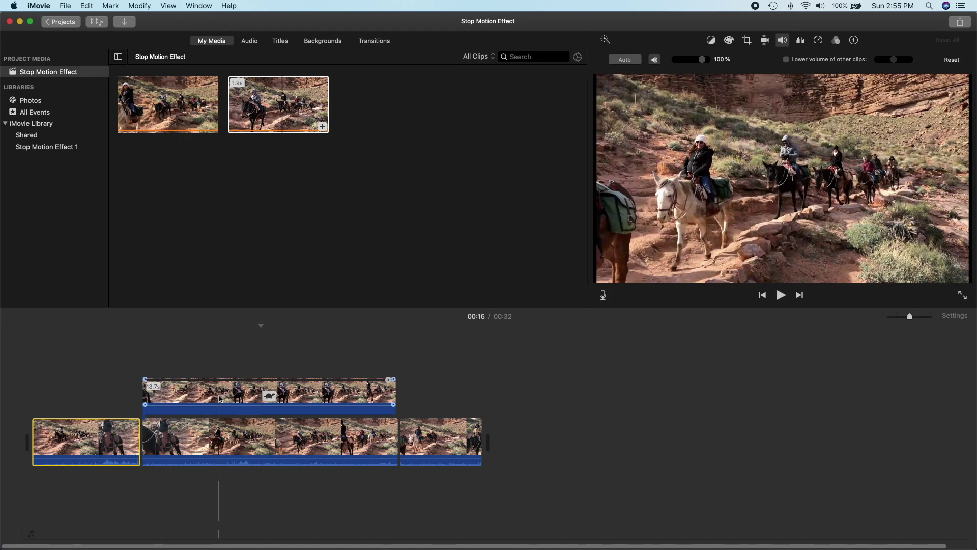
pyautogui.click(218, 394)
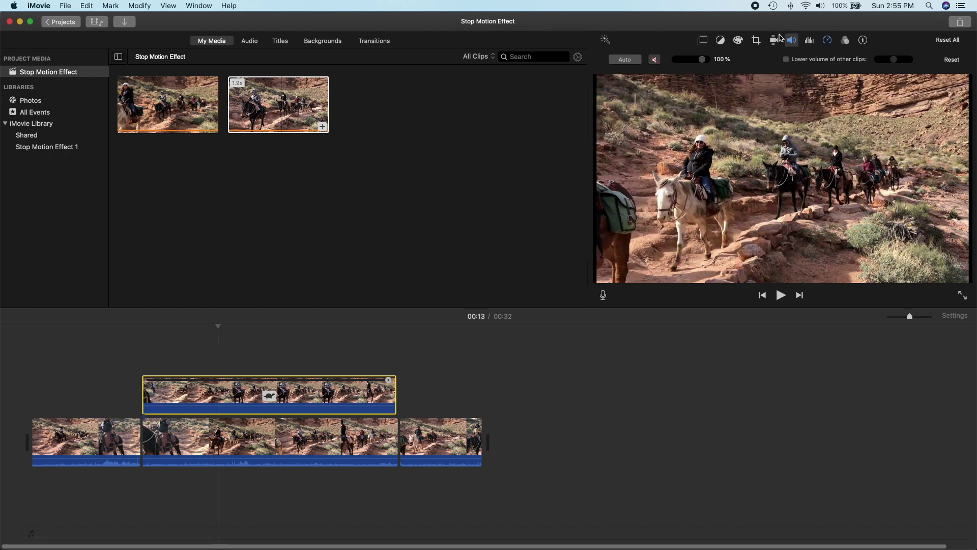
# Step: Apply the Silent Era clip filter to the slowed connected clip
pyautogui.click(845, 41)
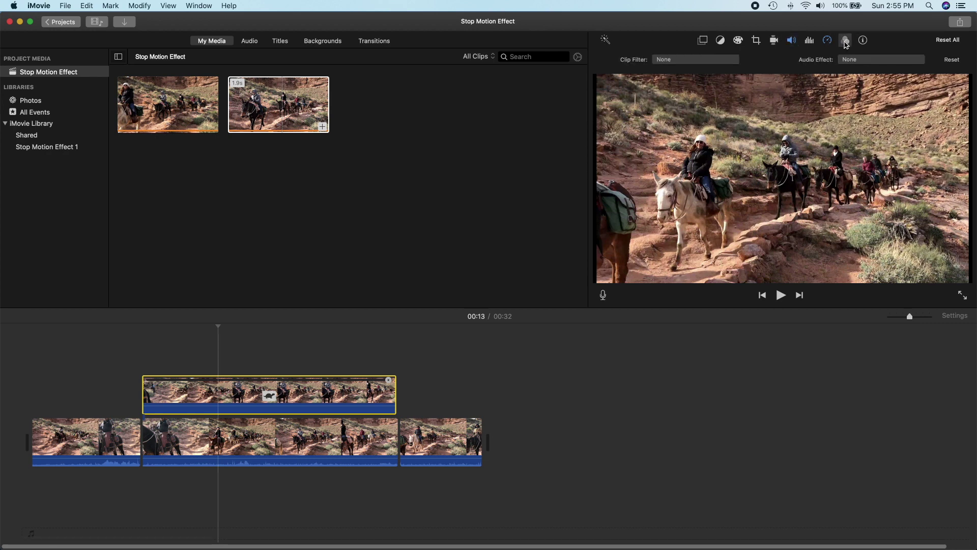
pyautogui.click(692, 60)
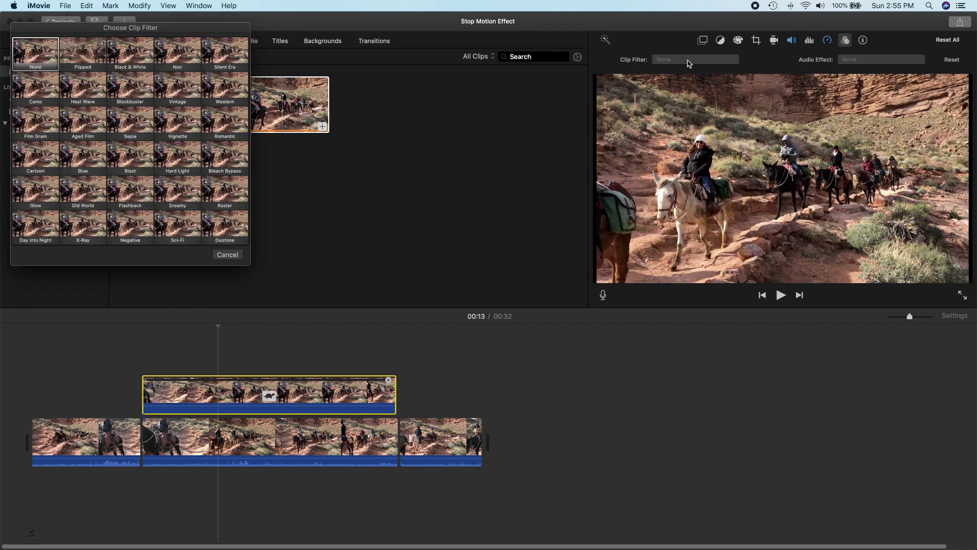
pyautogui.click(228, 57)
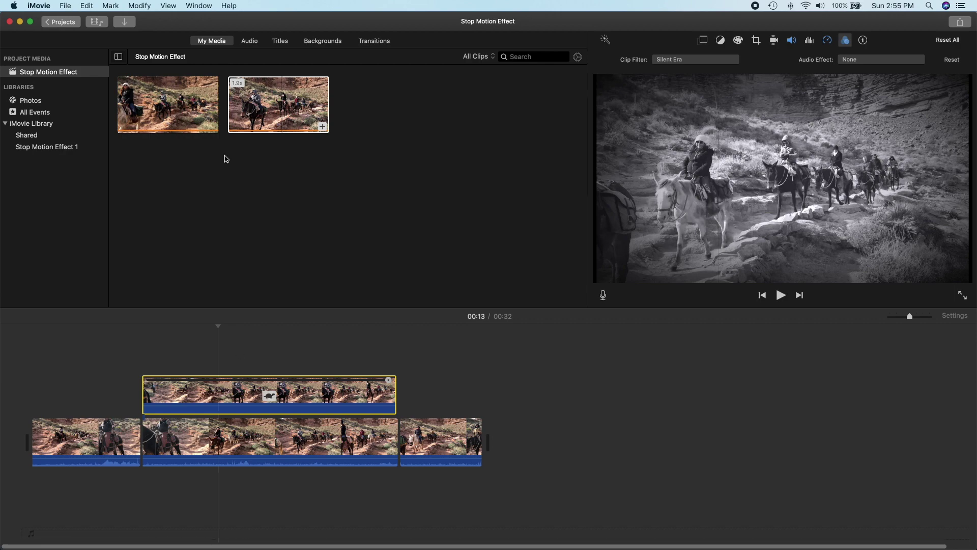
# Step: Play the sequence from the first clip to preview the black-and-white cutaway
pyautogui.click(127, 438)
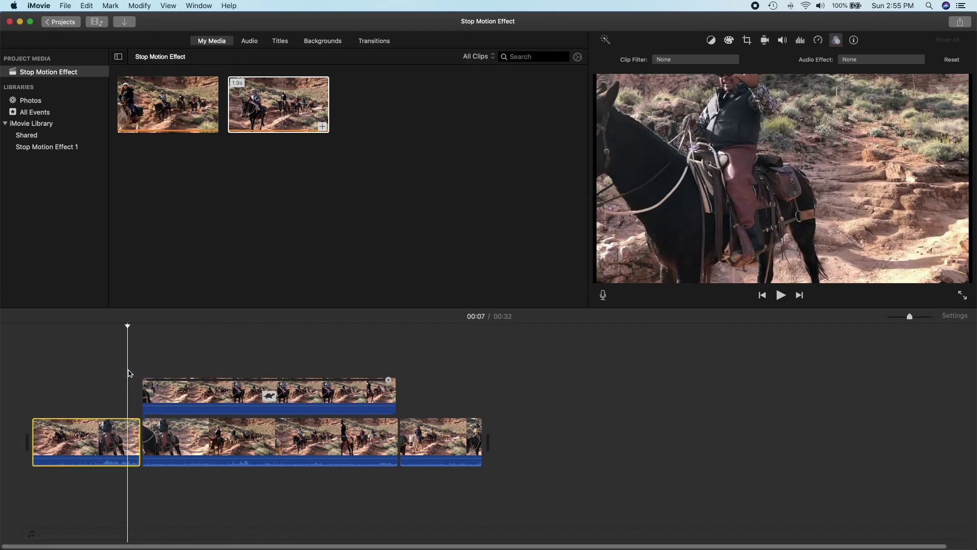
pyautogui.press('space')
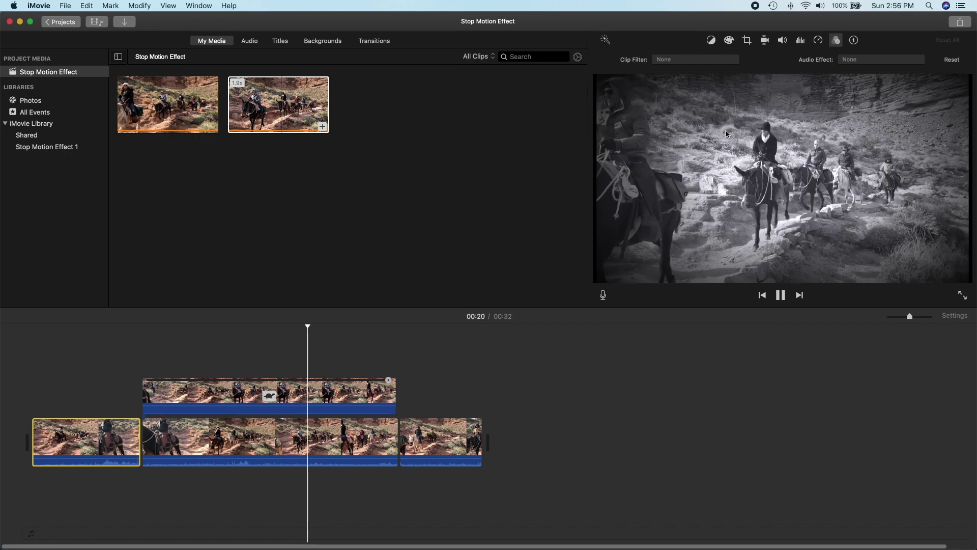
pyautogui.press('space')
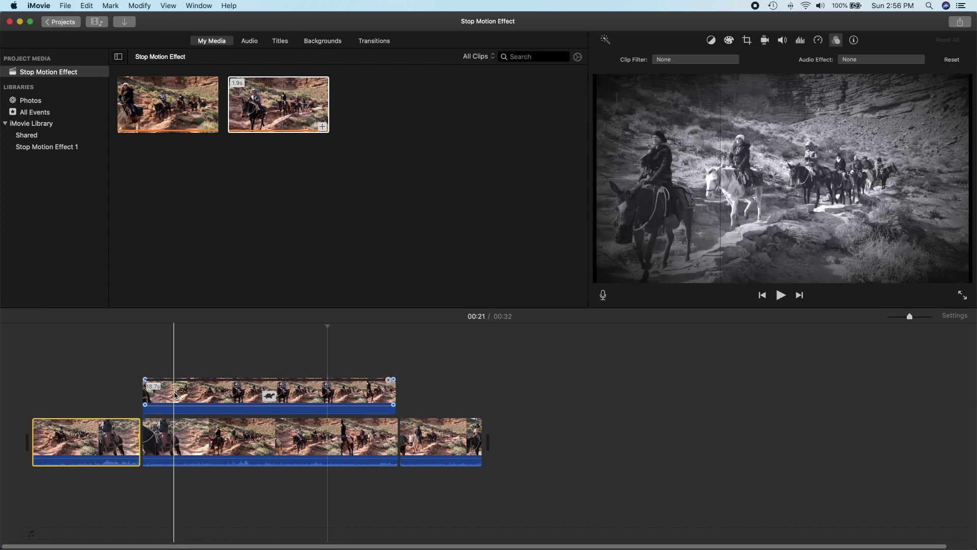
# Step: Make the connected clip a cutaway with a 0.5-second fade
pyautogui.click(175, 395)
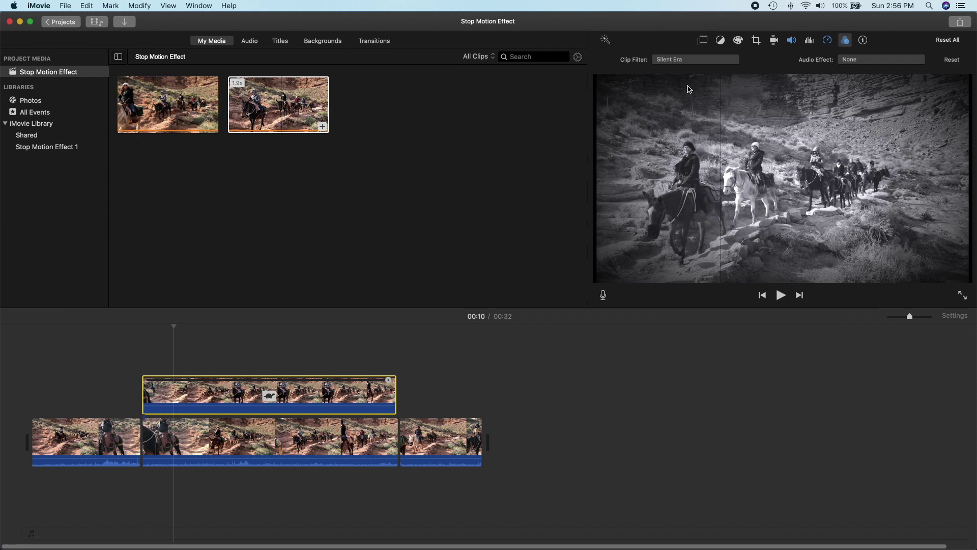
pyautogui.click(703, 41)
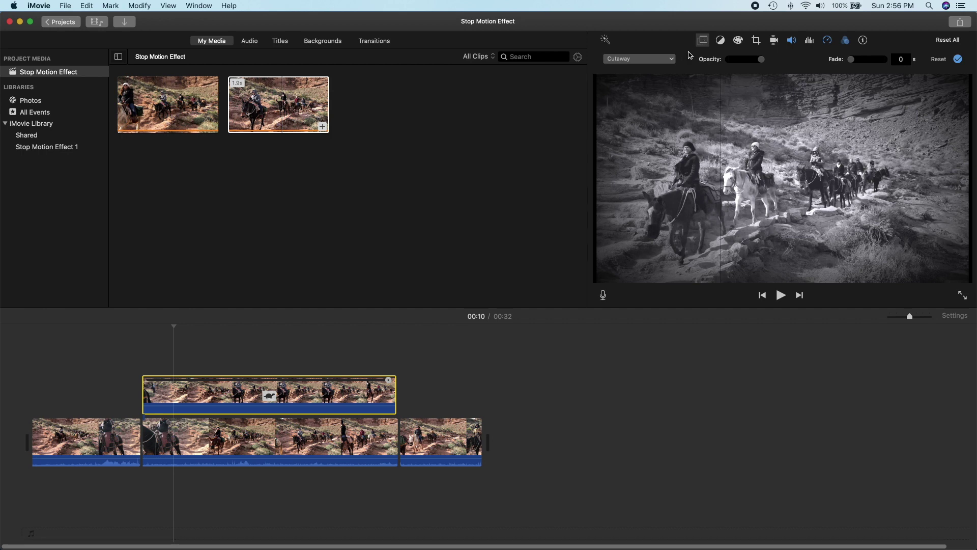
pyautogui.moveTo(855, 63); pyautogui.dragTo(881, 63)
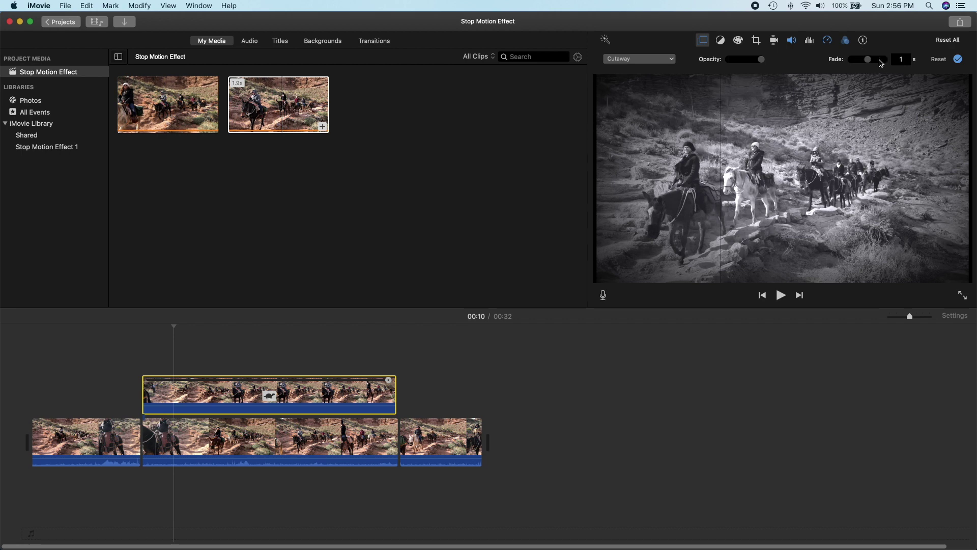
pyautogui.click(958, 59)
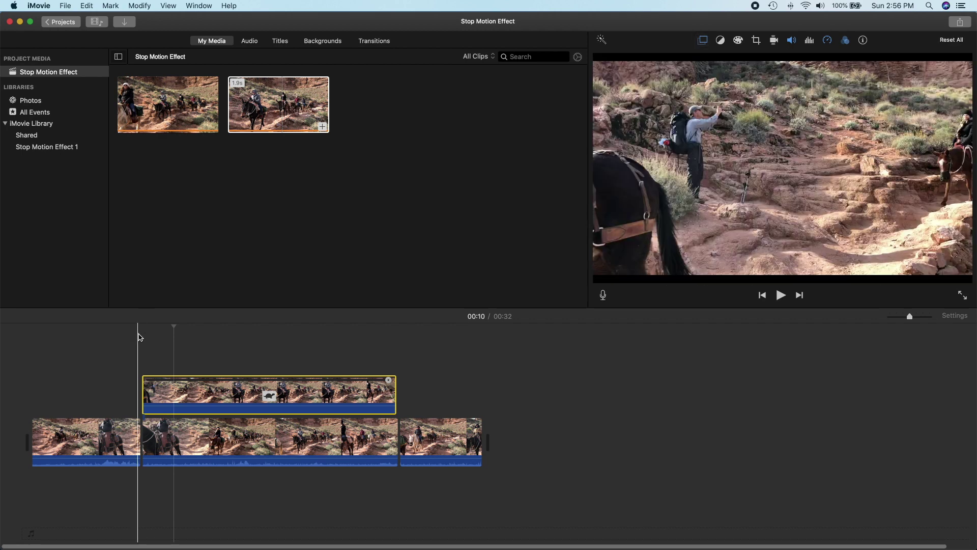
# Step: Preview the cutaway's fade-in and its fade-out back to the final colour piece
pyautogui.click(136, 340)
pyautogui.press('space')
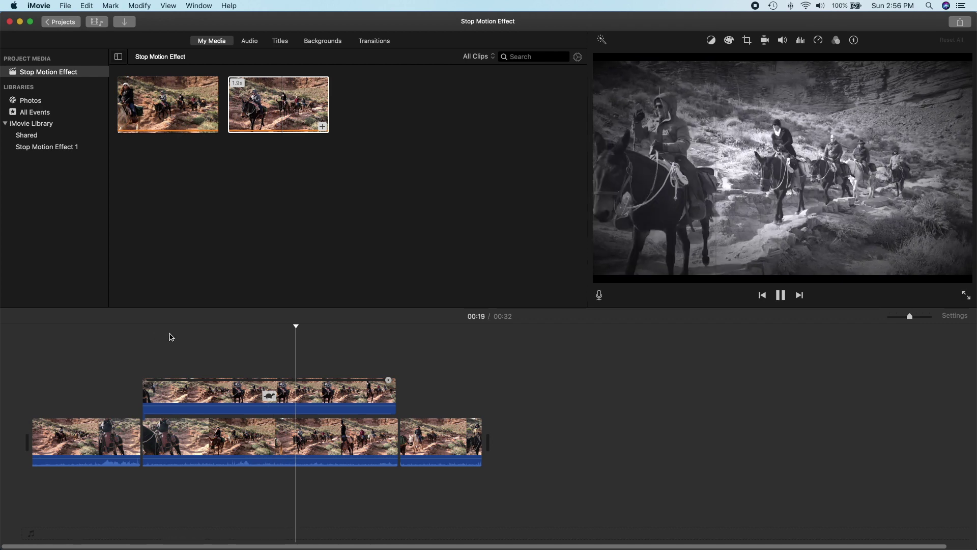
pyautogui.press('space')
pyautogui.click(378, 390)
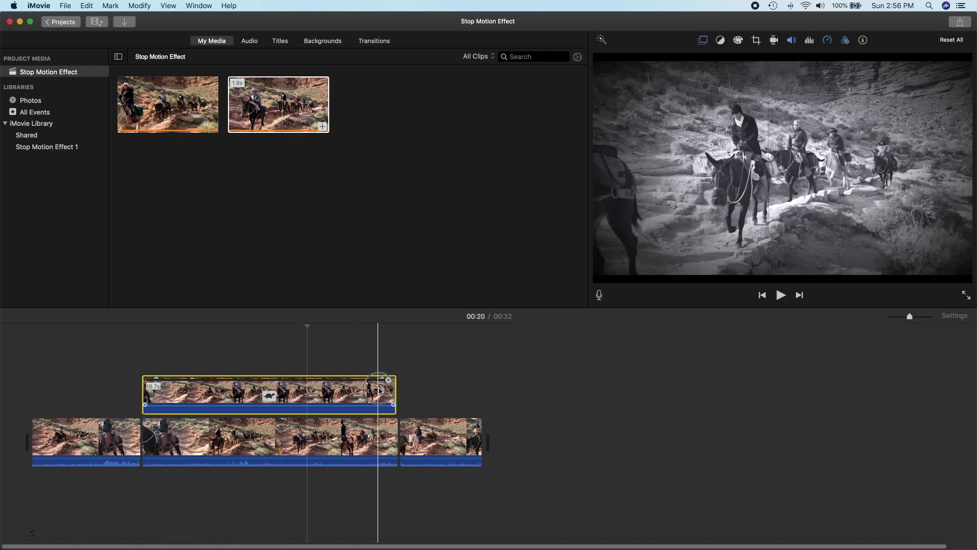
pyautogui.press('space')
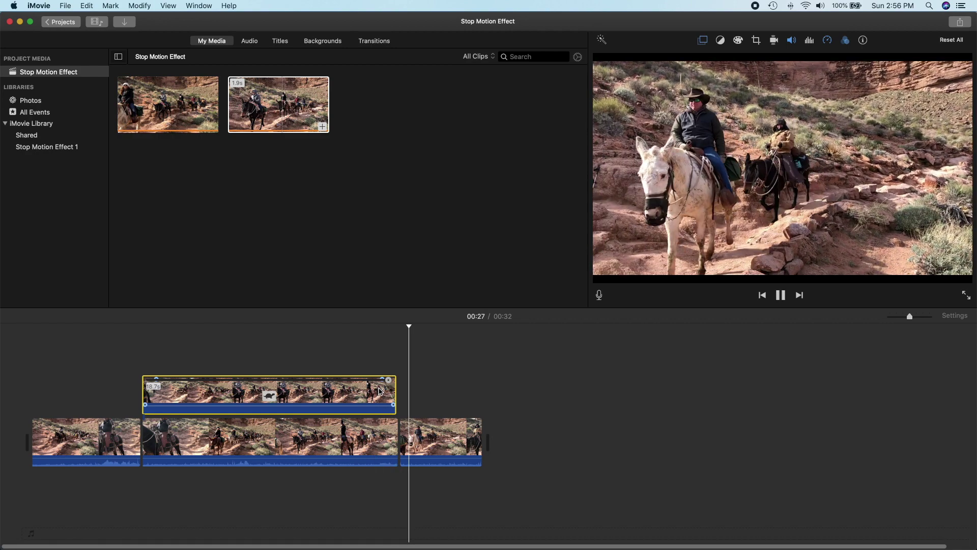
pyautogui.press('space')
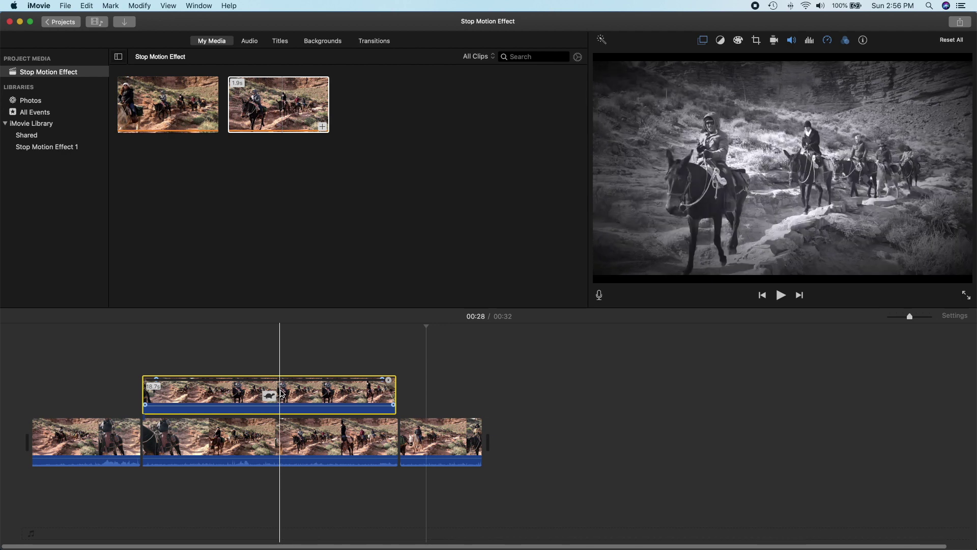
# Step: Swap the cutaway's Silent Era filter for the Western clip filter
pyautogui.click(345, 385)
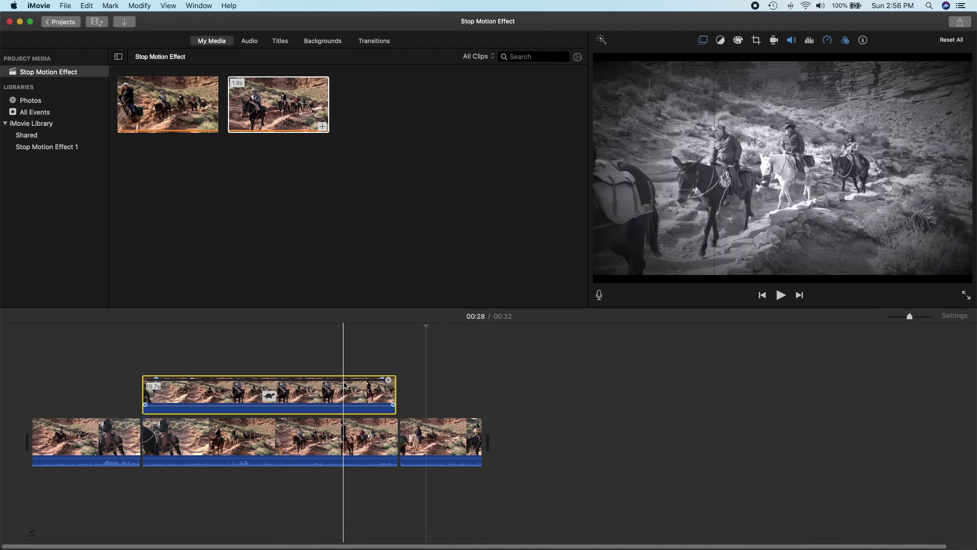
pyautogui.click(845, 41)
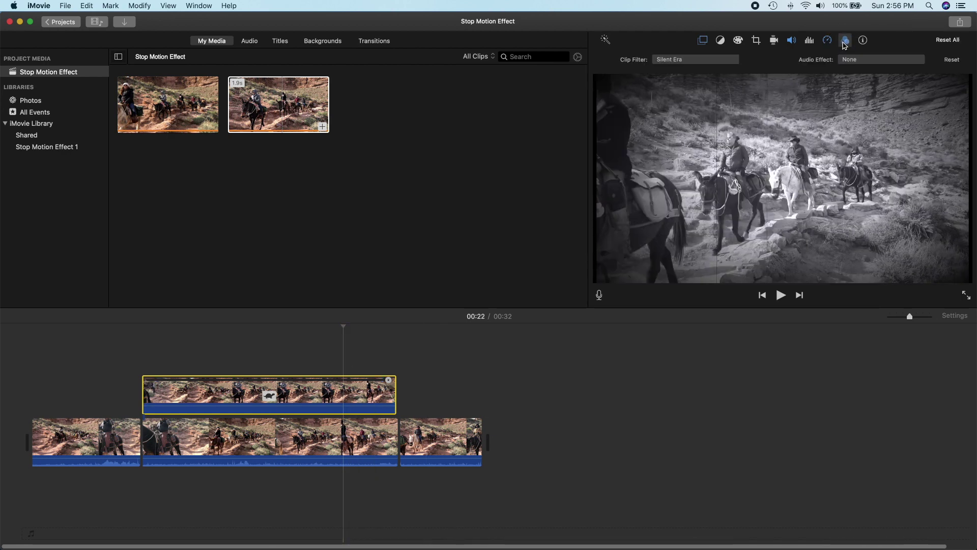
pyautogui.click(715, 60)
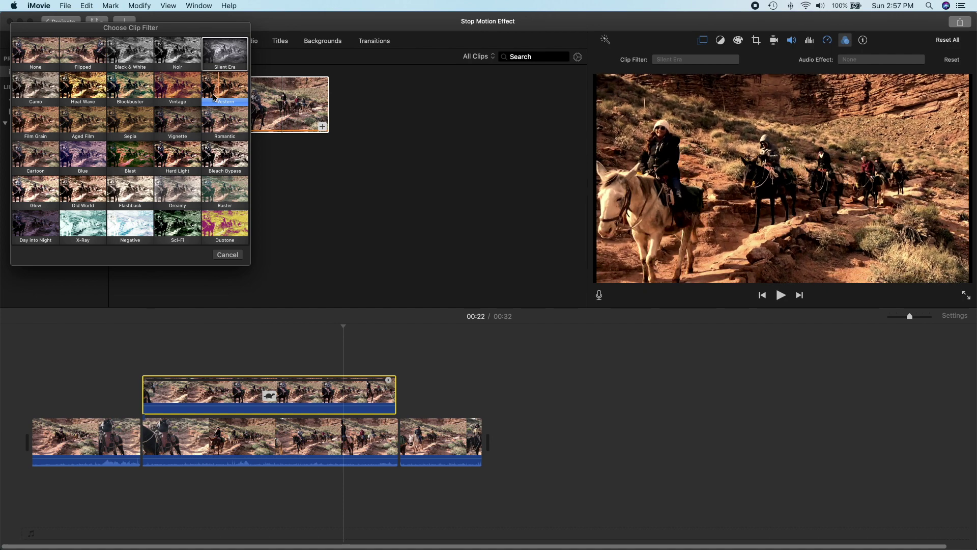
pyautogui.click(214, 104)
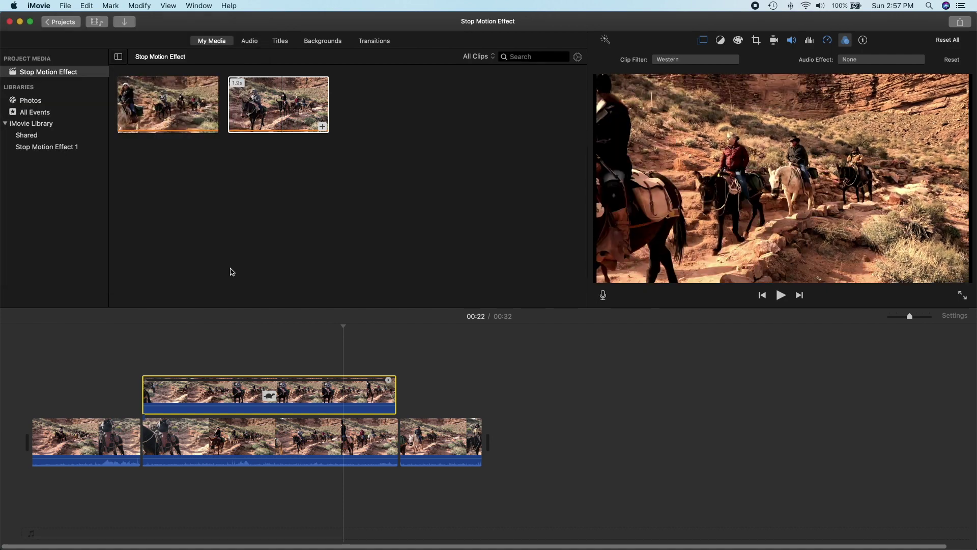